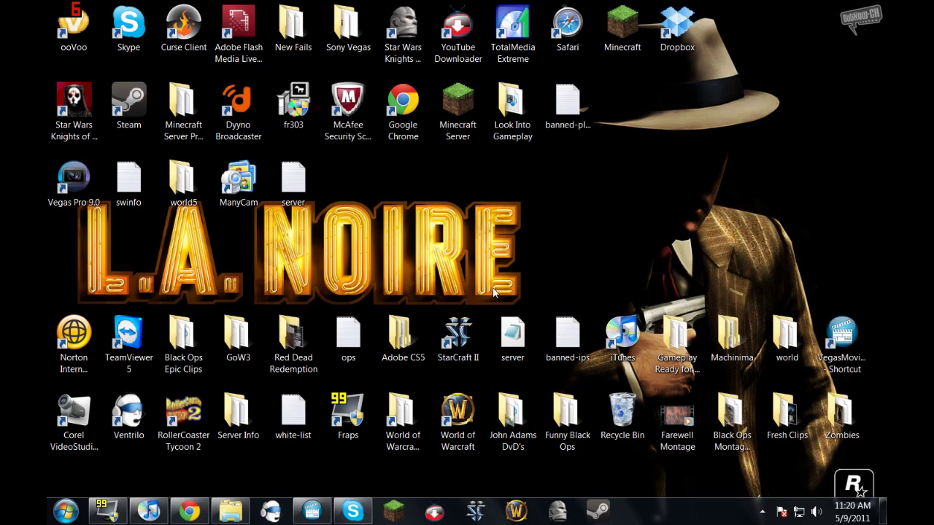
# Restore the Chrome window showing the YouTube 'Call of the Dead' video page
pyautogui.click(66, 511)
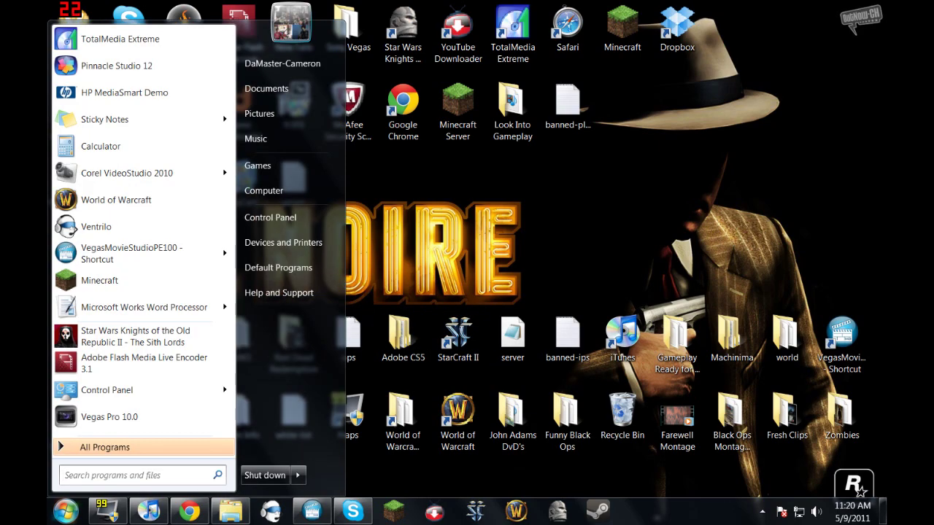
pyautogui.click(49, 516)
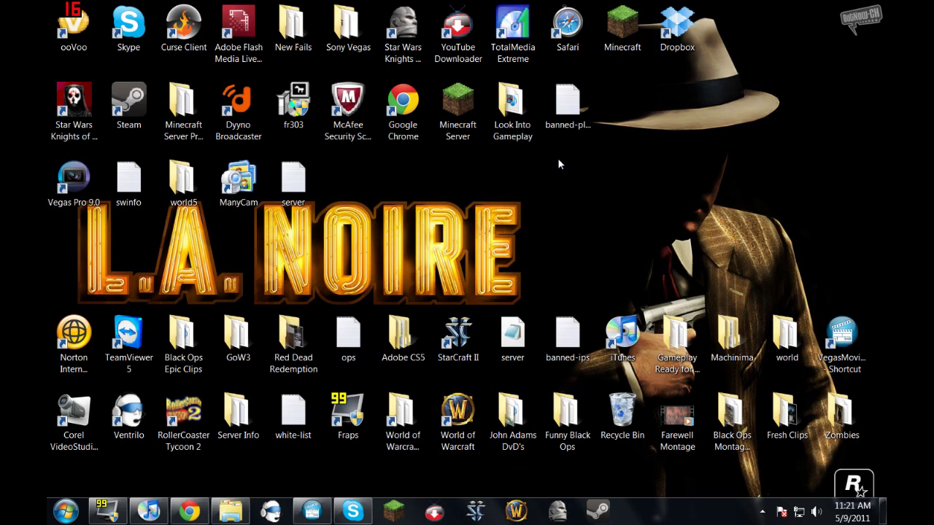
pyautogui.click(65, 511)
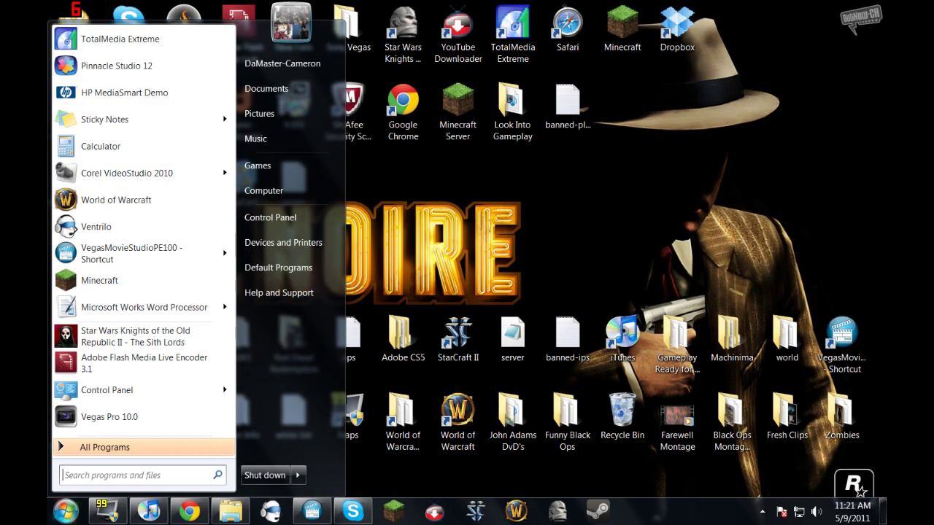
pyautogui.click(73, 504)
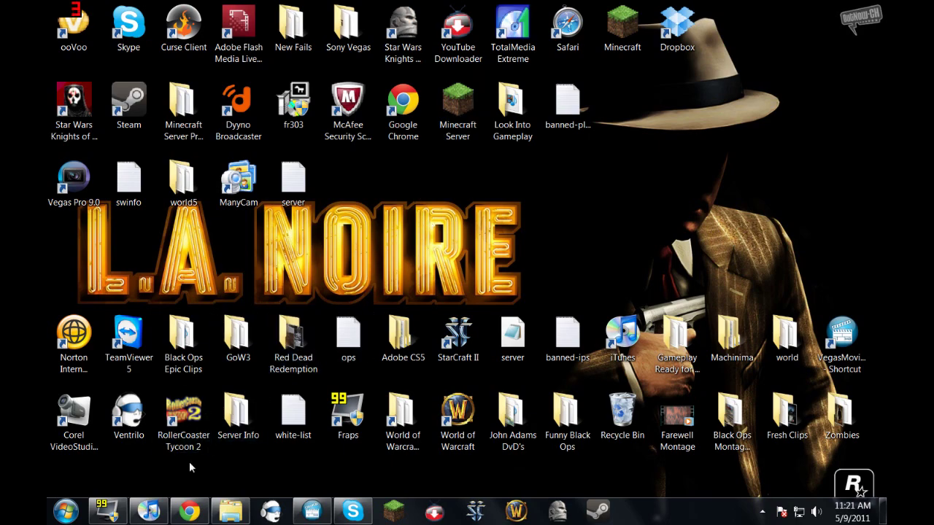
pyautogui.click(191, 512)
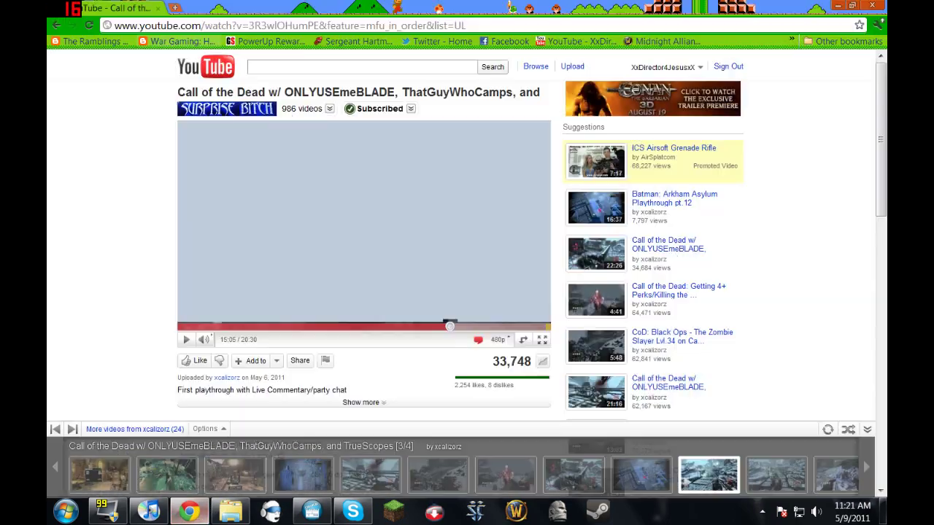
# Open a new browser tab and browse the overflow bookmarks list
pyautogui.click(175, 8)
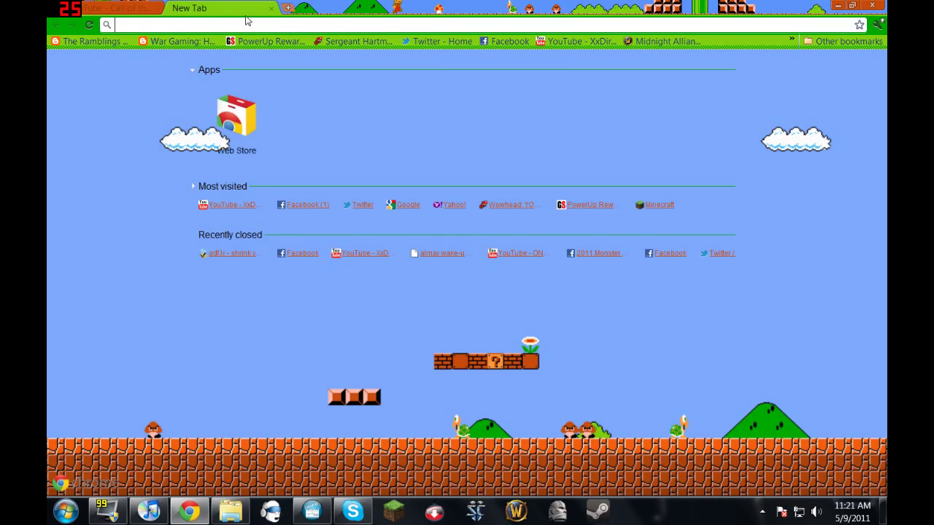
pyautogui.click(791, 41)
pyautogui.scroll(-12, 755, 159)
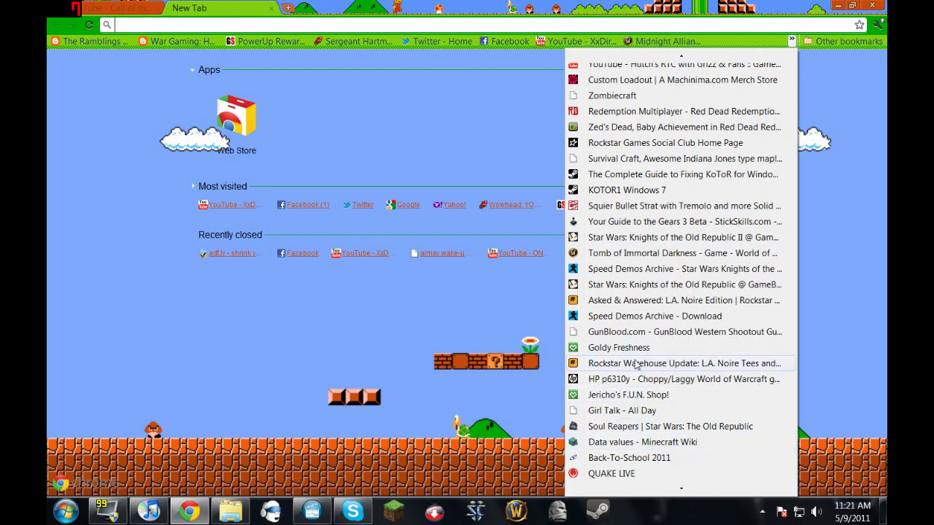
pyautogui.click(435, 133)
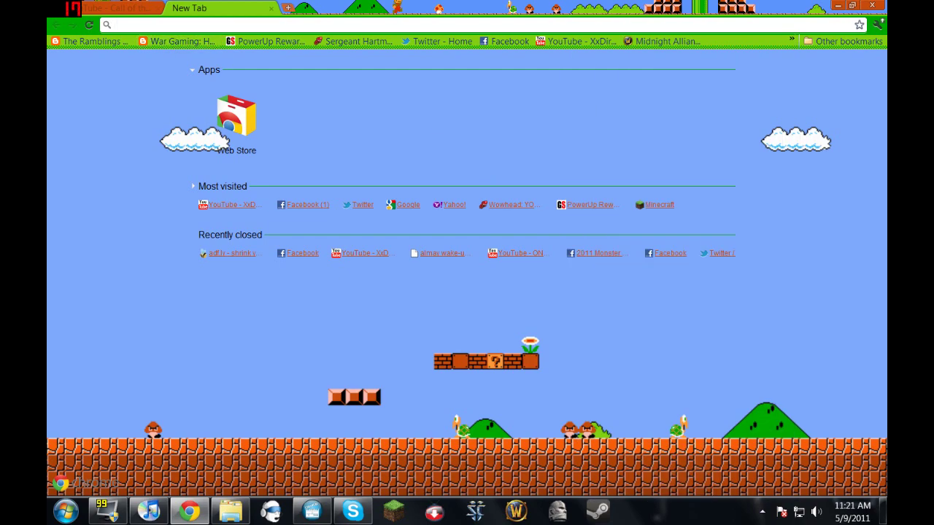
# Google 'wizard burgmund download' and open the '[MAP] The Wizard Burgmund' forum thread
pyautogui.write('google.com')
pyautogui.press('Return')
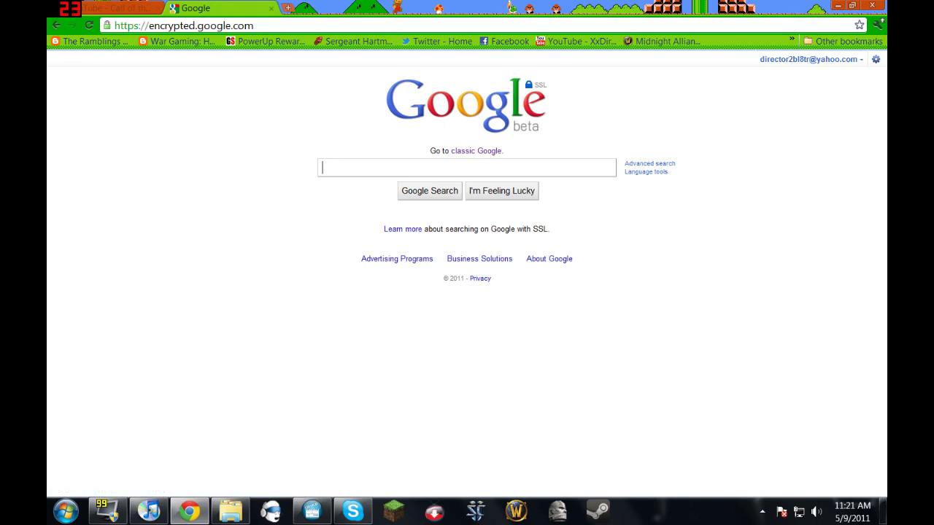
pyautogui.write('wiza')
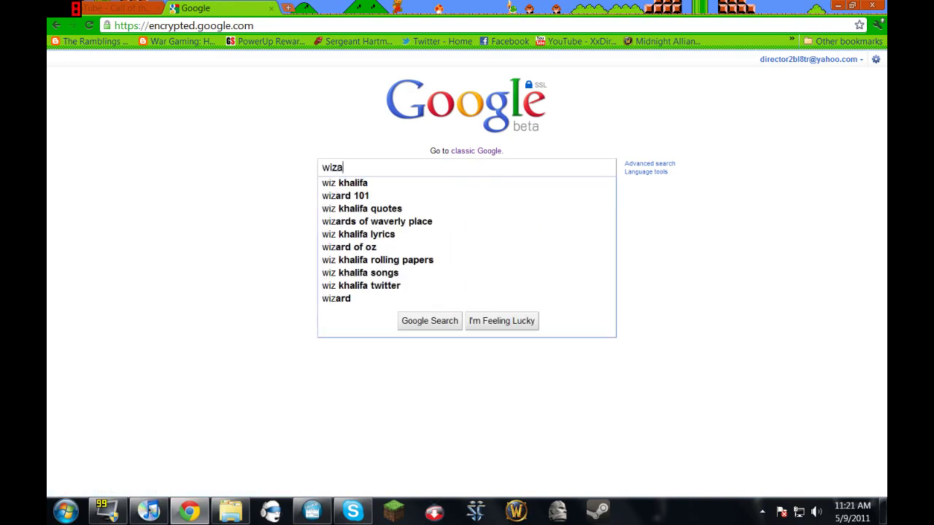
pyautogui.write('rd burgmund')
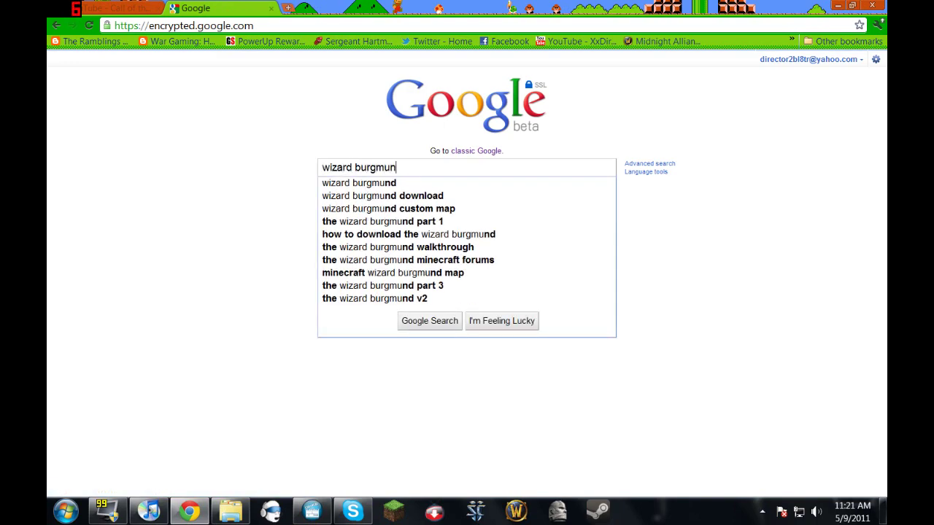
pyautogui.click(436, 196)
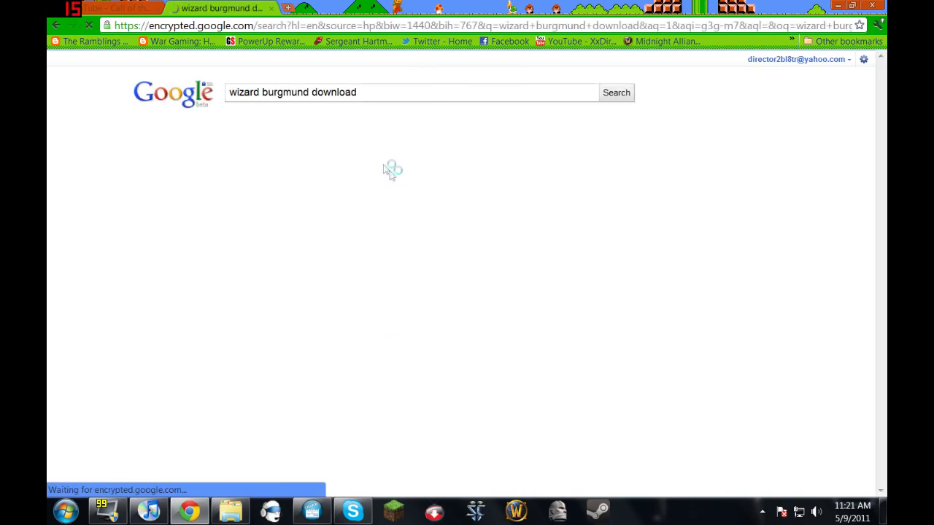
pyautogui.click(336, 129)
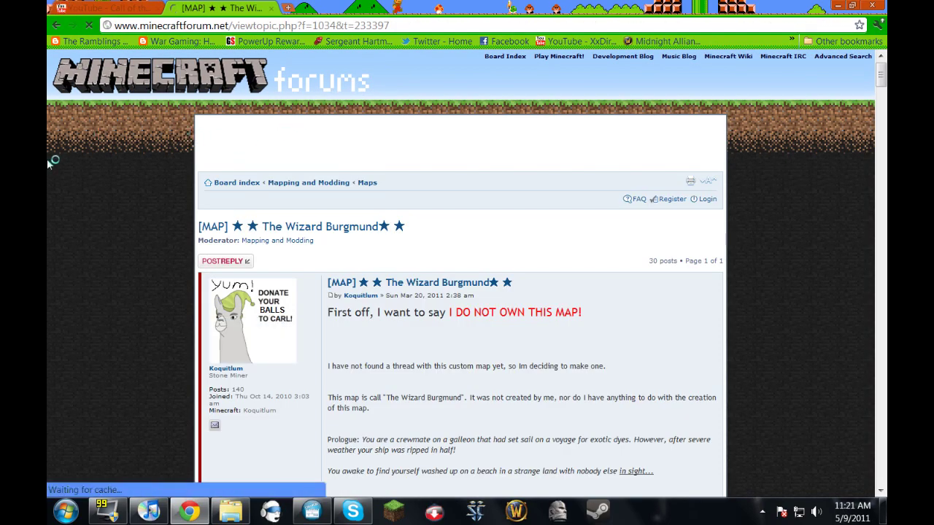
# Follow the thread's MediaFire link to the TheWizardBurgmundV2.zip (11.51 MB) download page
pyautogui.scroll(-5, 86, 162)
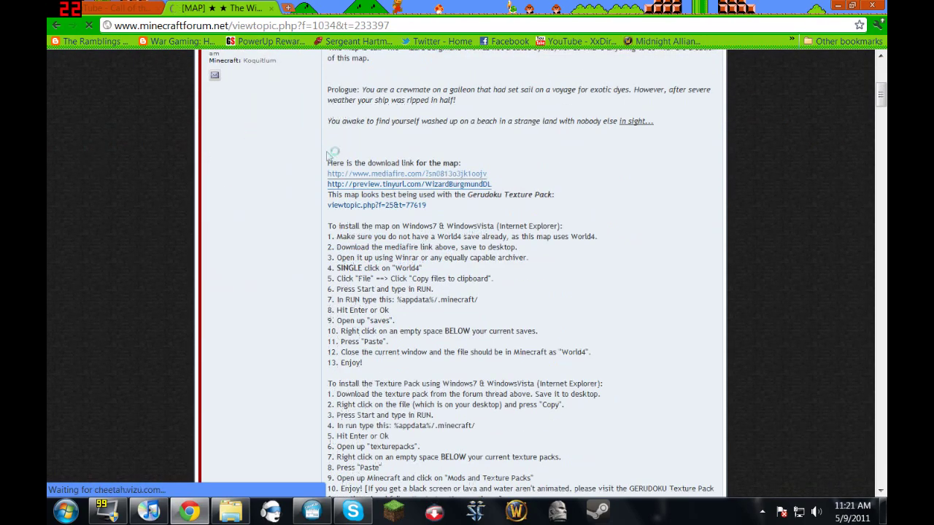
pyautogui.click(470, 174)
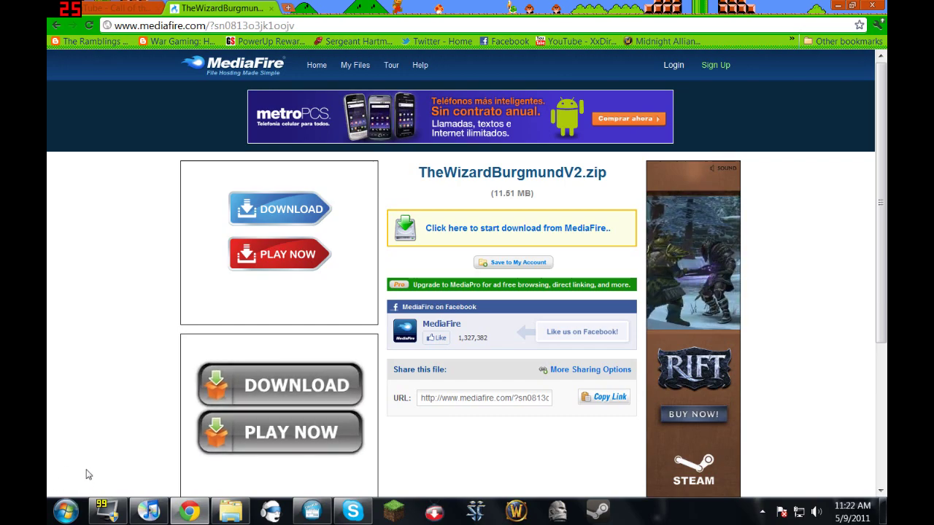
pyautogui.rightClick(230, 510)
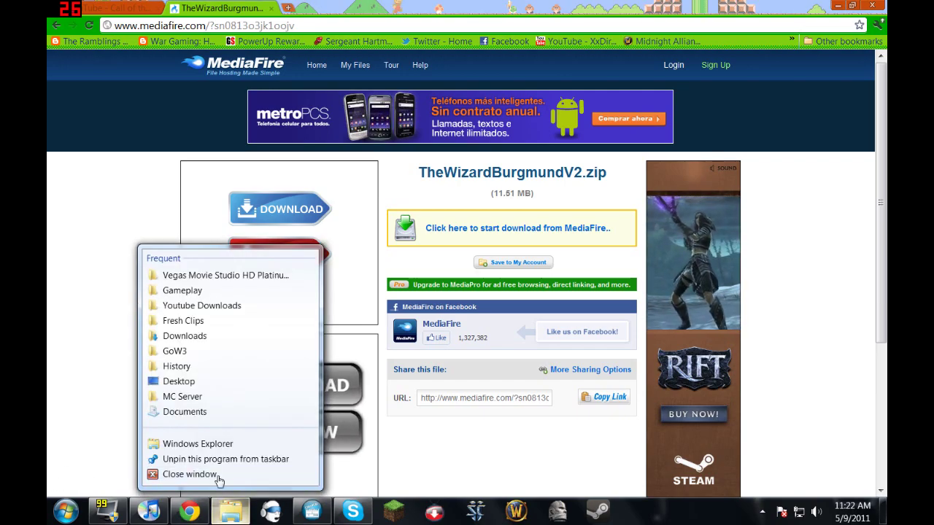
# Open an Explorer window on Downloads and select the TheWizardBurgmundV2 zip
pyautogui.click(197, 444)
pyautogui.click(108, 112)
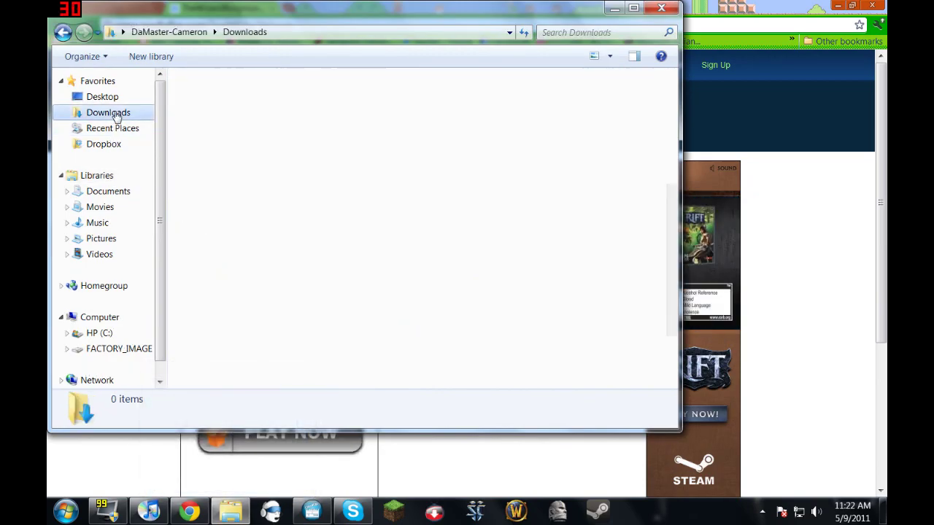
pyautogui.moveTo(673, 94); pyautogui.dragTo(673, 330)
pyautogui.click(368, 193)
pyautogui.scroll(-3, 397, 292)
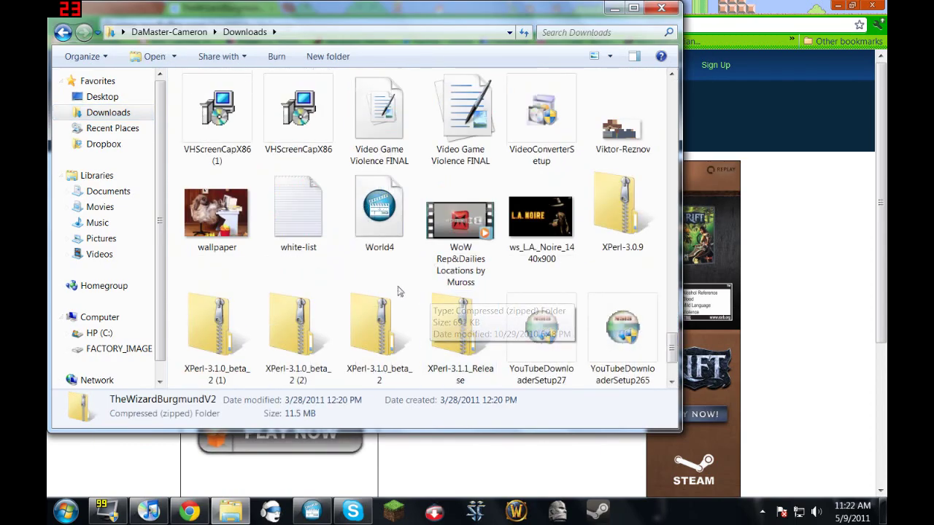
pyautogui.scroll(3, 397, 292)
# Minimise the browser, open the TheWizardBurgmundV2 zip to view World4, then minimise it
pyautogui.hotkey('alt', 'Tab')
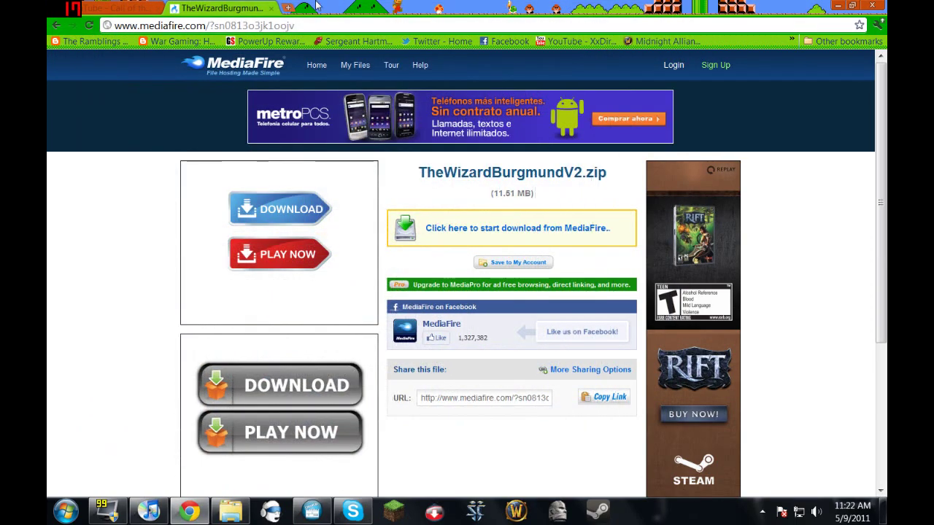
pyautogui.click(120, 8)
pyautogui.click(837, 5)
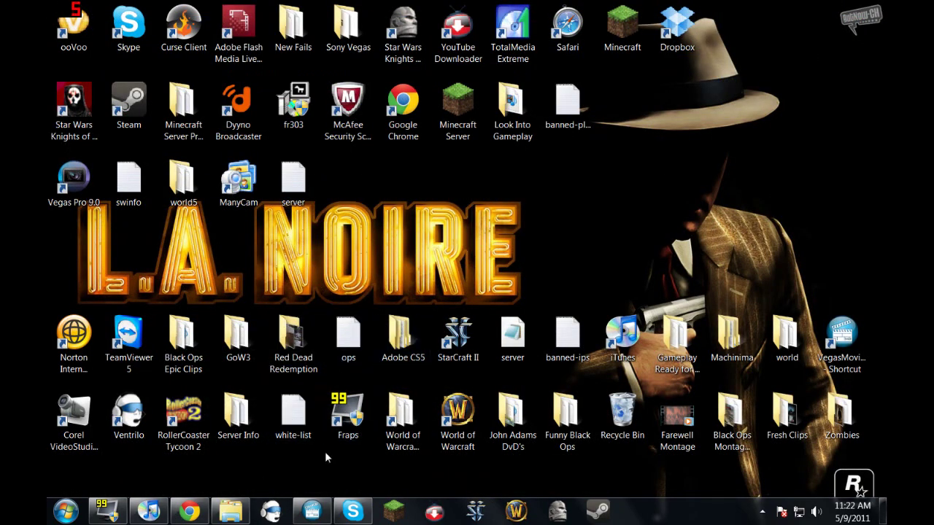
pyautogui.click(231, 510)
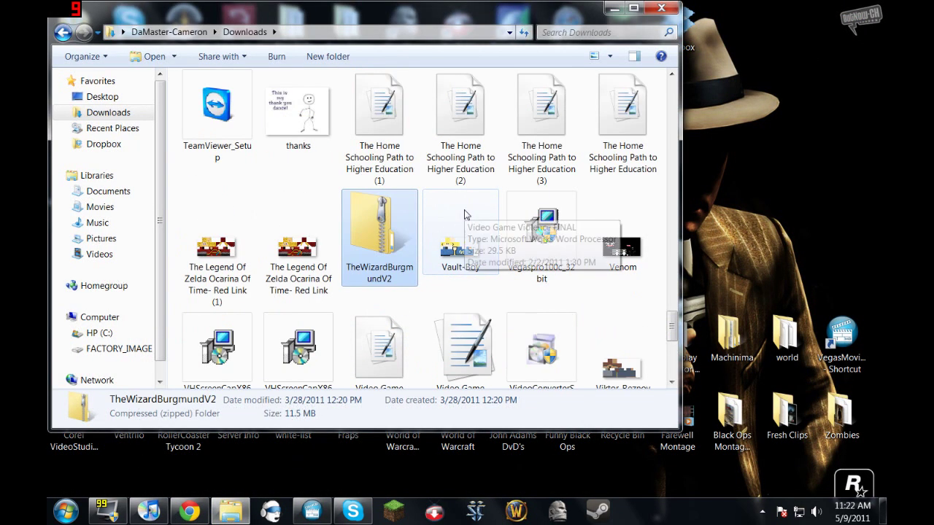
pyautogui.doubleClick(372, 211)
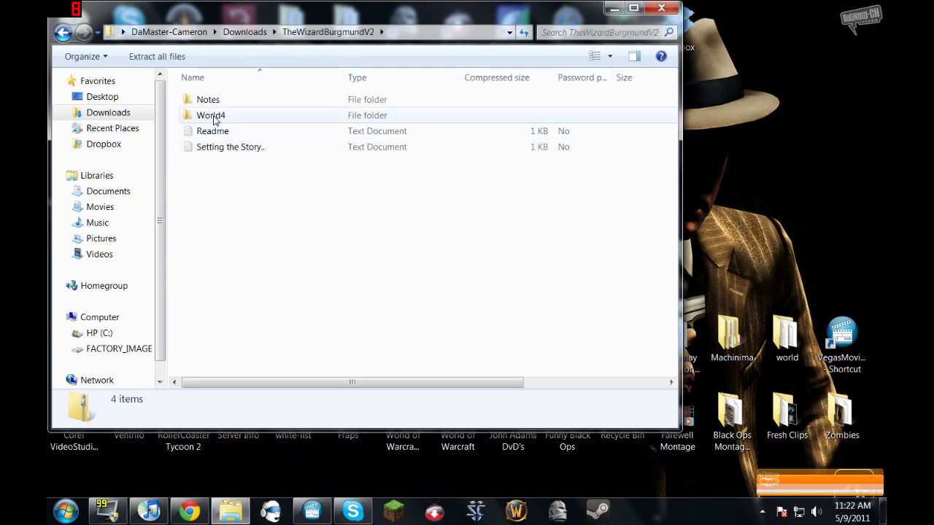
pyautogui.click(616, 7)
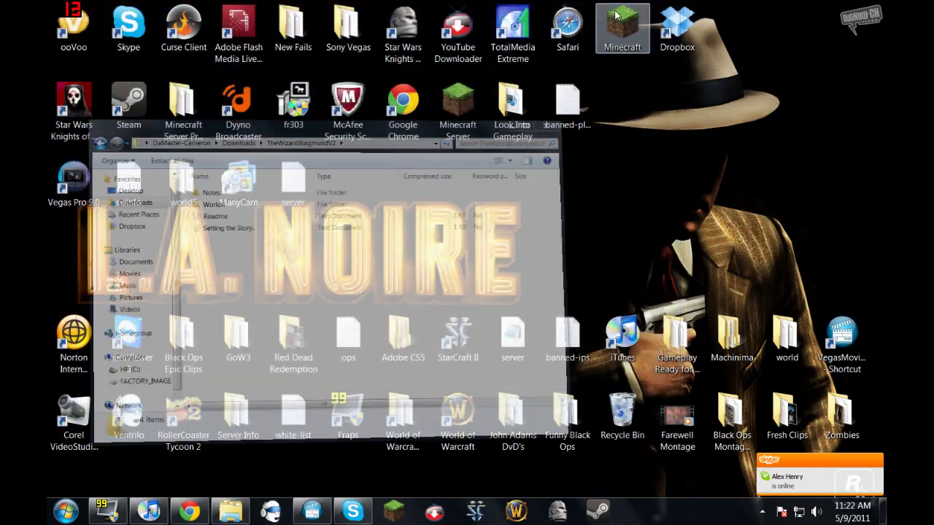
pyautogui.click(65, 510)
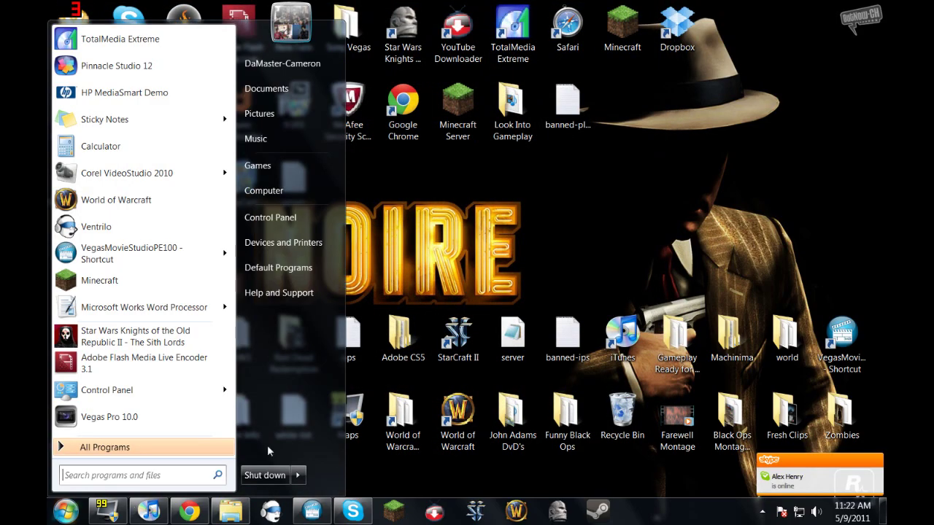
# Search the Start menu for '%appdata%', correcting the typo, to list Roaming
pyautogui.write('%app')
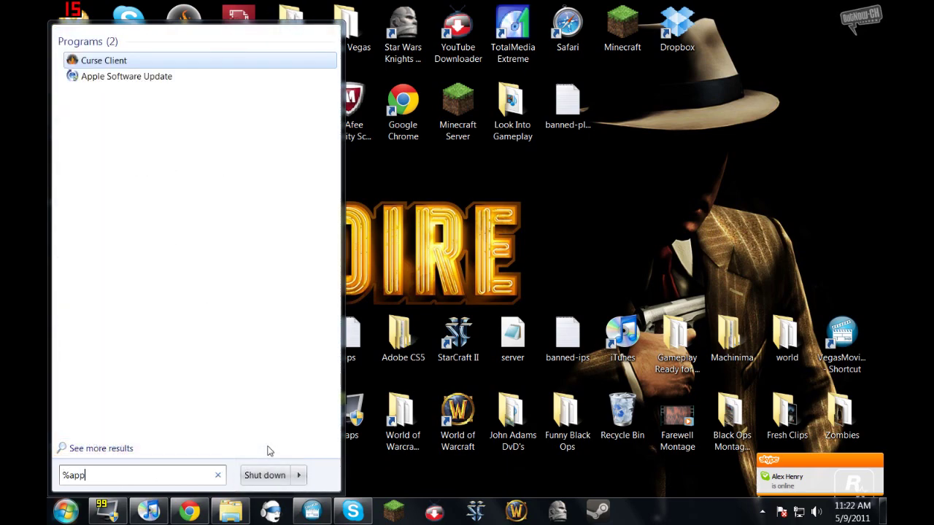
pyautogui.write('datya')
pyautogui.press('BackSpace')
pyautogui.press('BackSpace')
pyautogui.write('a%')
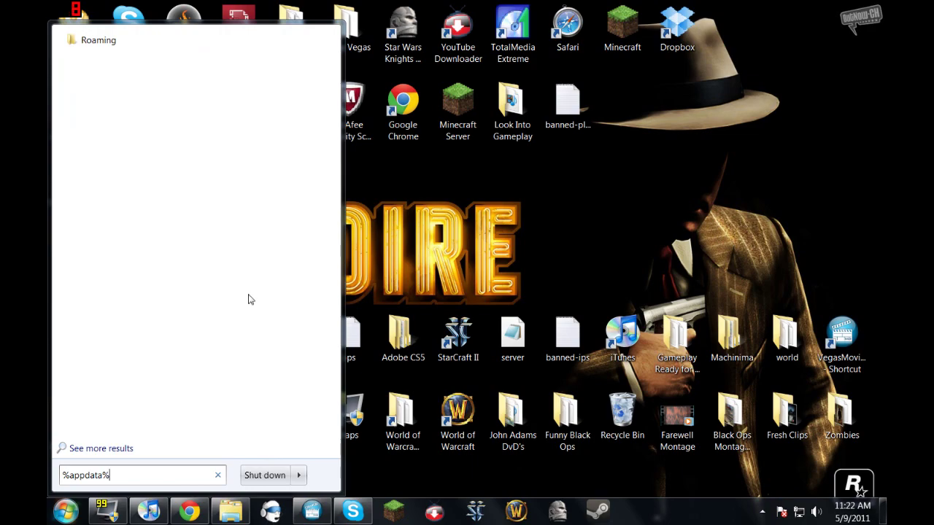
# Open Roaming\.minecraft and look through its screenshots, stats and texturepacks folders
pyautogui.click(147, 46)
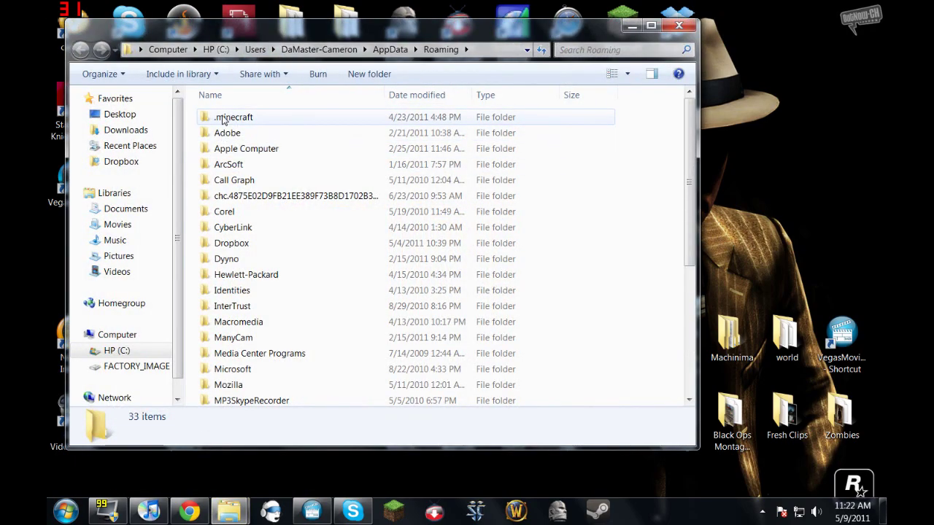
pyautogui.doubleClick(264, 118)
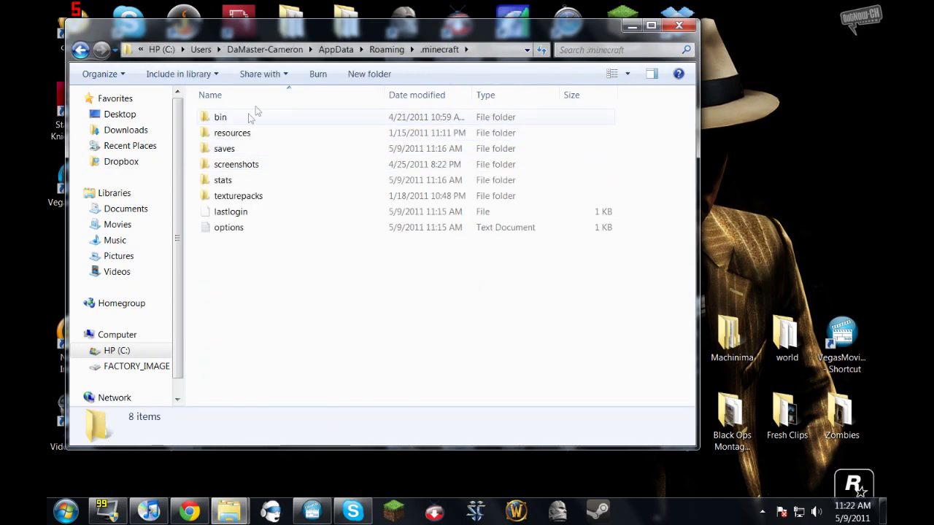
pyautogui.doubleClick(246, 168)
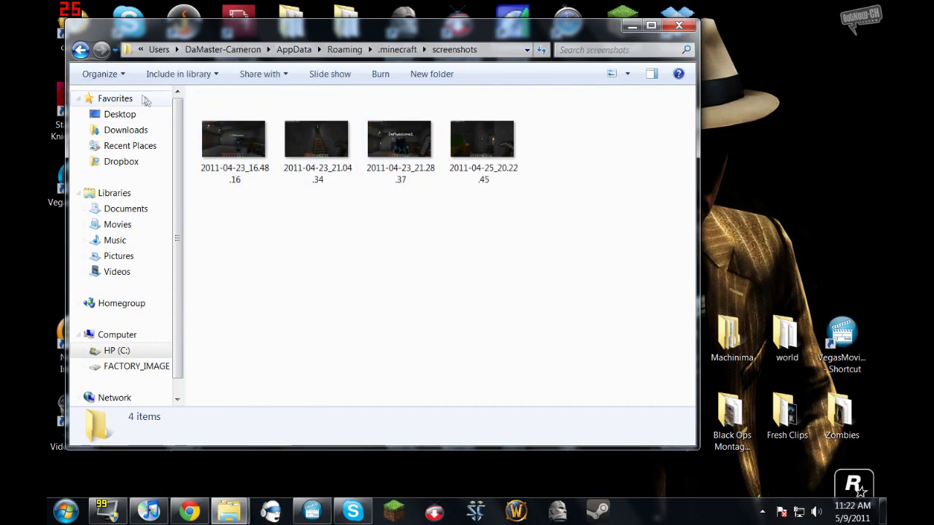
pyautogui.click(80, 50)
pyautogui.click(250, 181)
pyautogui.doubleClick(251, 181)
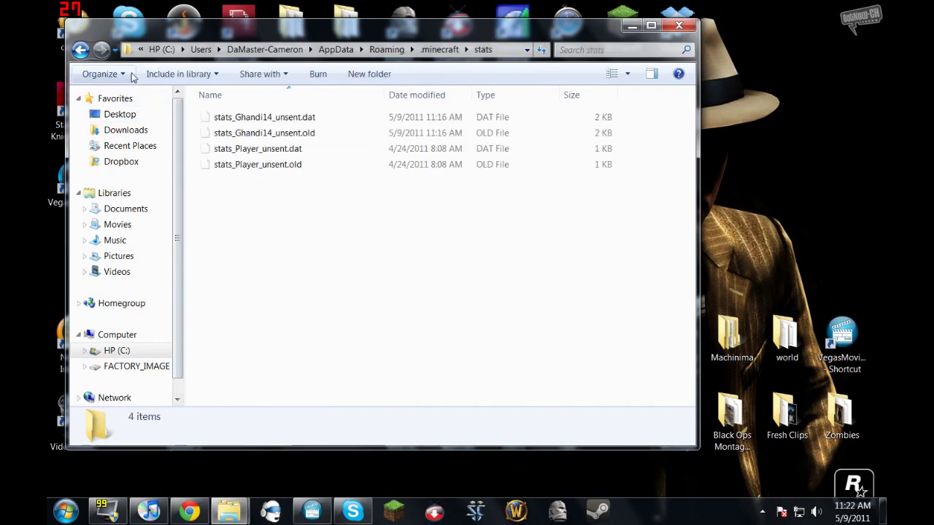
pyautogui.click(80, 49)
pyautogui.doubleClick(241, 206)
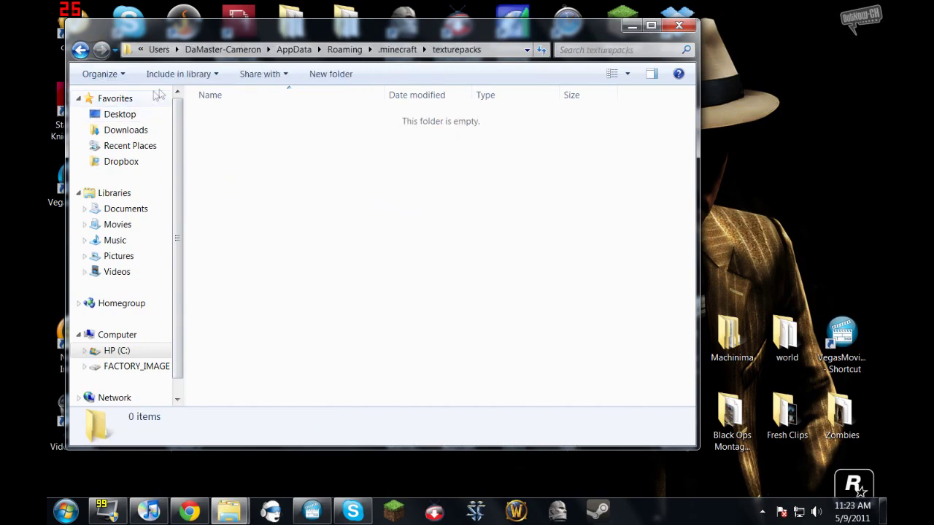
pyautogui.click(99, 73)
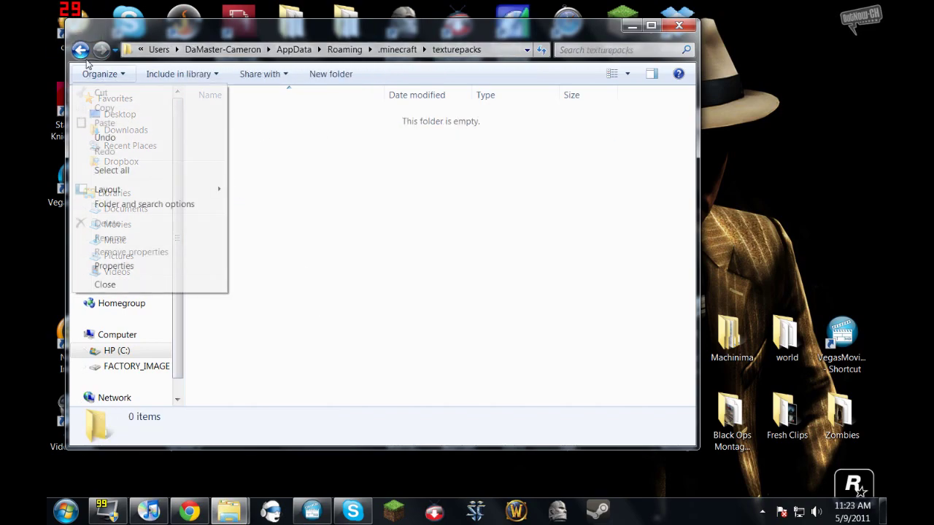
pyautogui.click(80, 49)
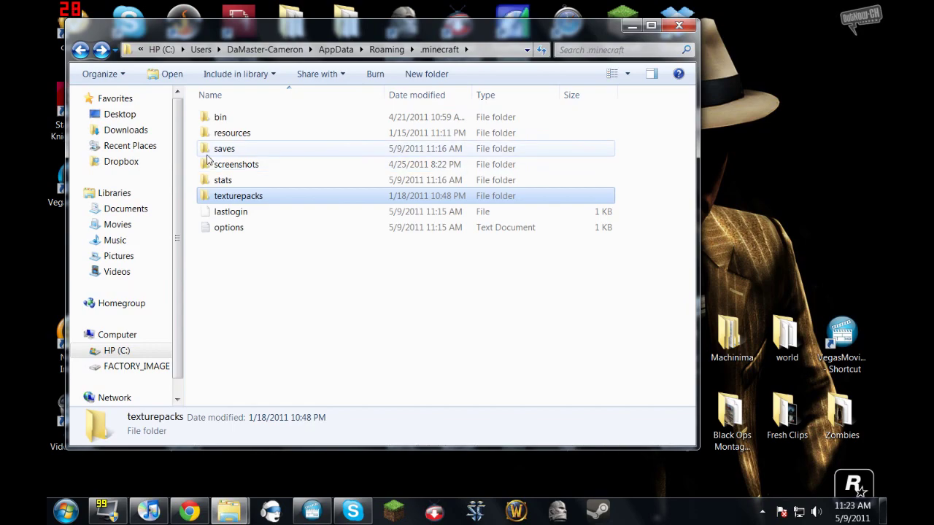
# Open the saves folder beside the map's window and select the existing World4
pyautogui.doubleClick(249, 150)
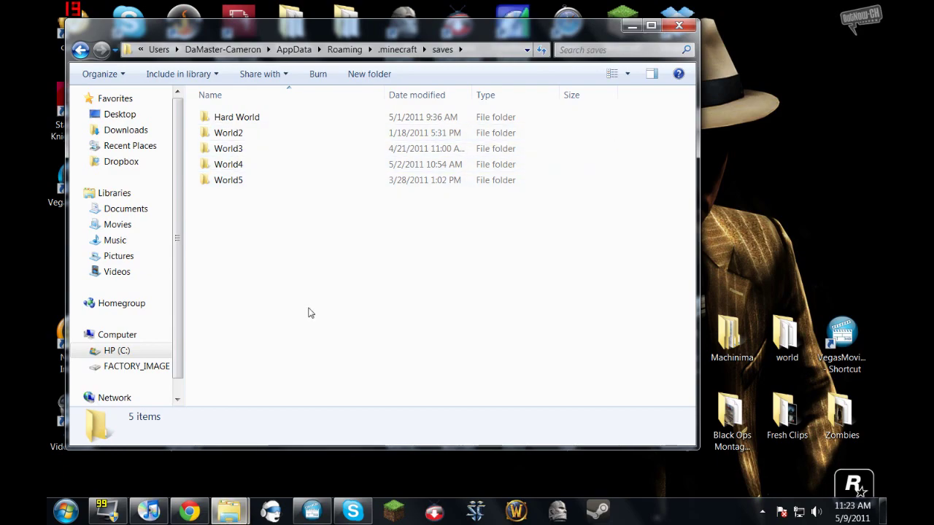
pyautogui.moveTo(231, 511)
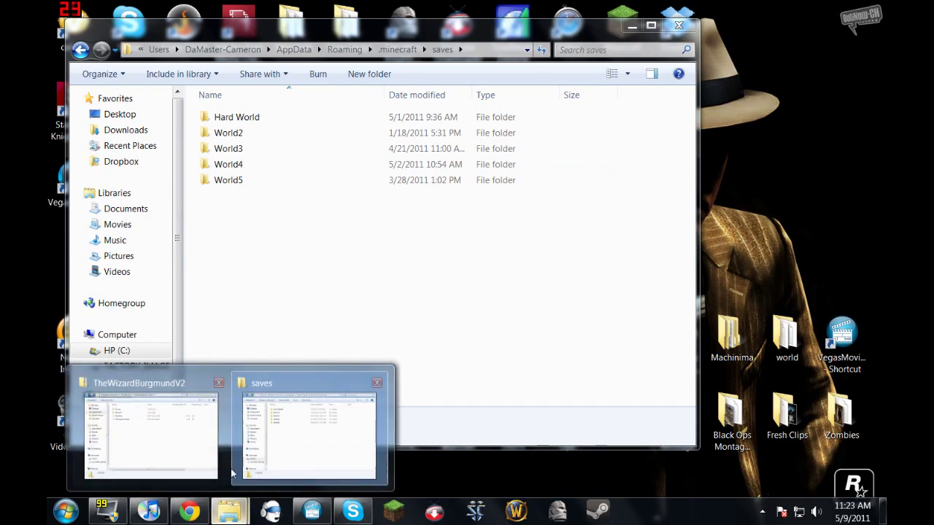
pyautogui.click(143, 432)
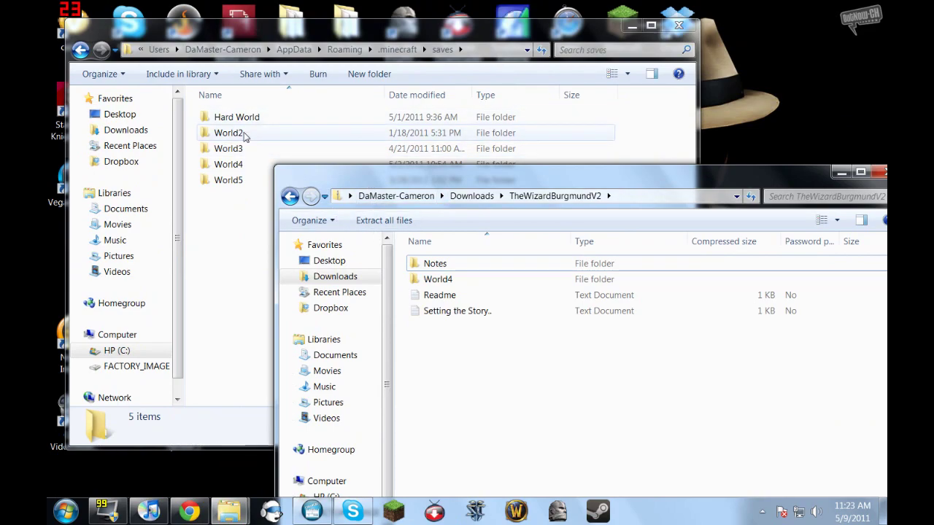
pyautogui.click(239, 166)
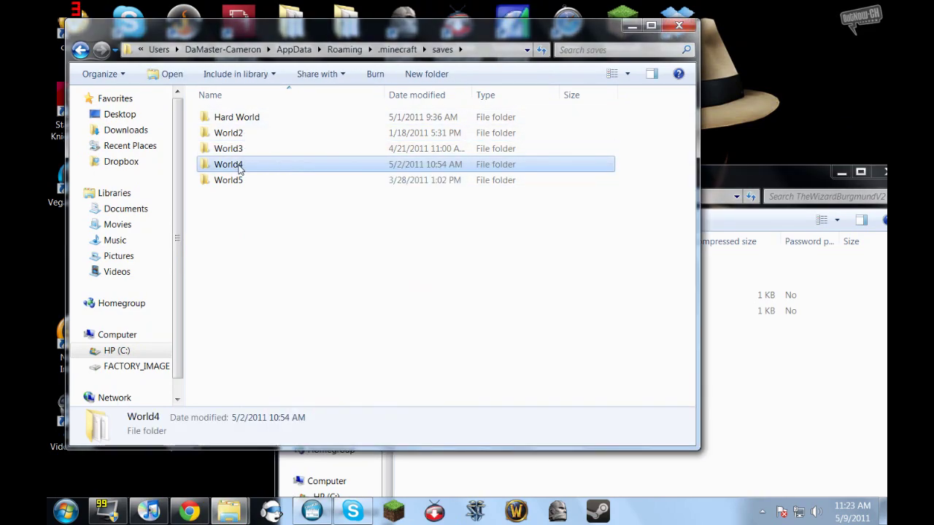
# Rename the existing World4 save to World4perm
pyautogui.press('F2')
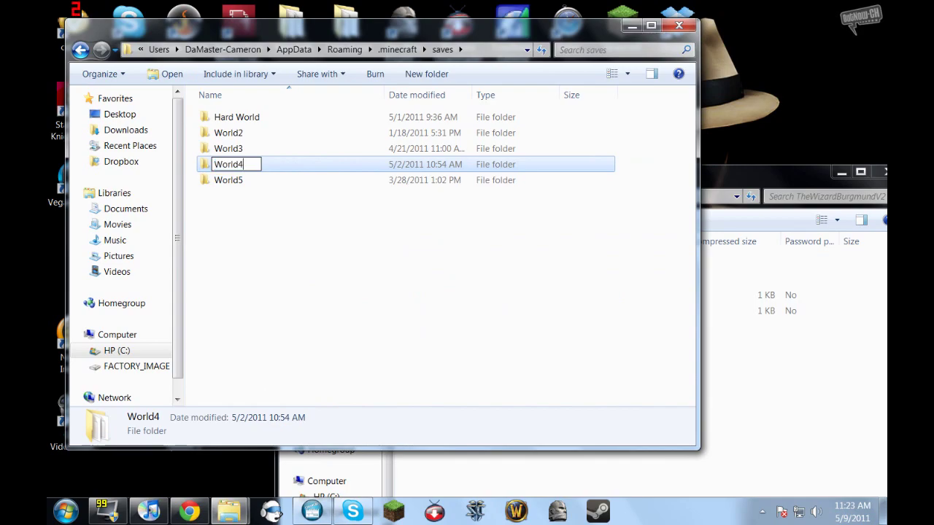
pyautogui.write('perm')
pyautogui.press('Return')
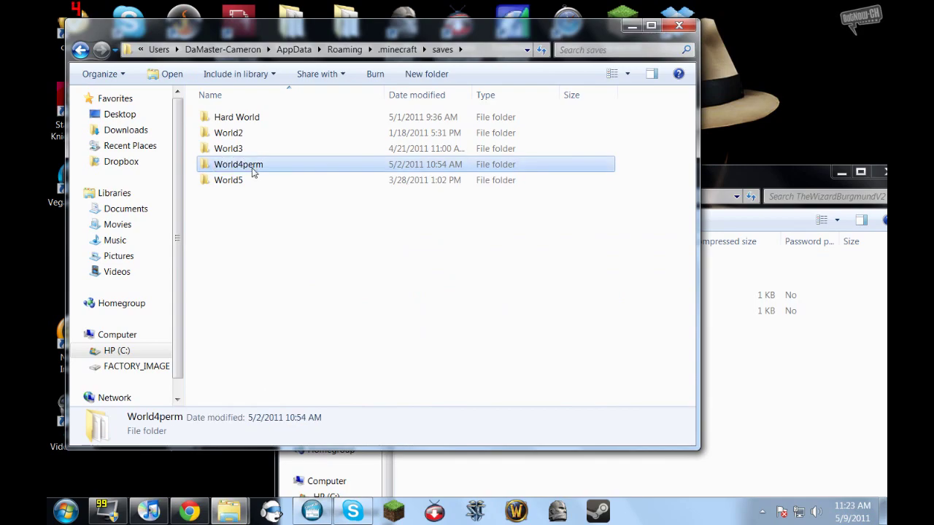
# Copy the map's World4 folder from TheWizardBurgmundV2 into the saves folder
pyautogui.click(796, 192)
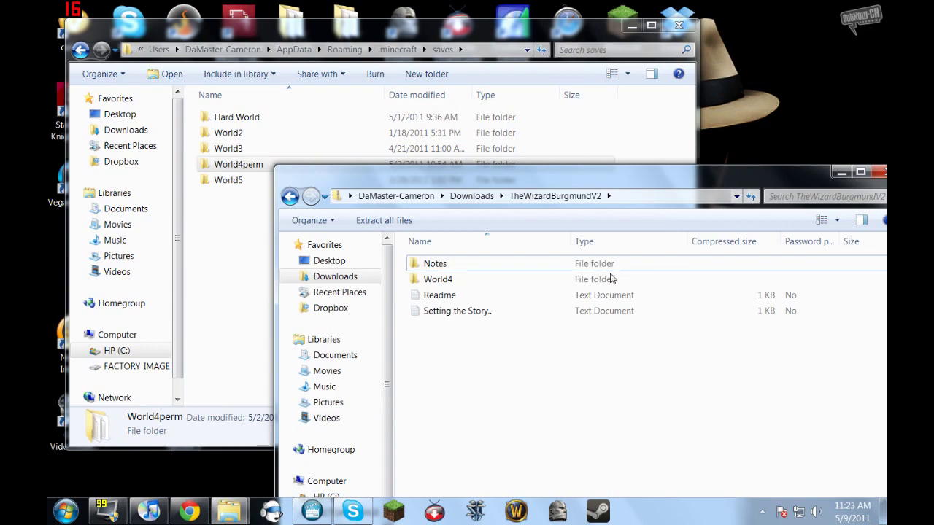
pyautogui.moveTo(523, 287); pyautogui.dragTo(220, 260)
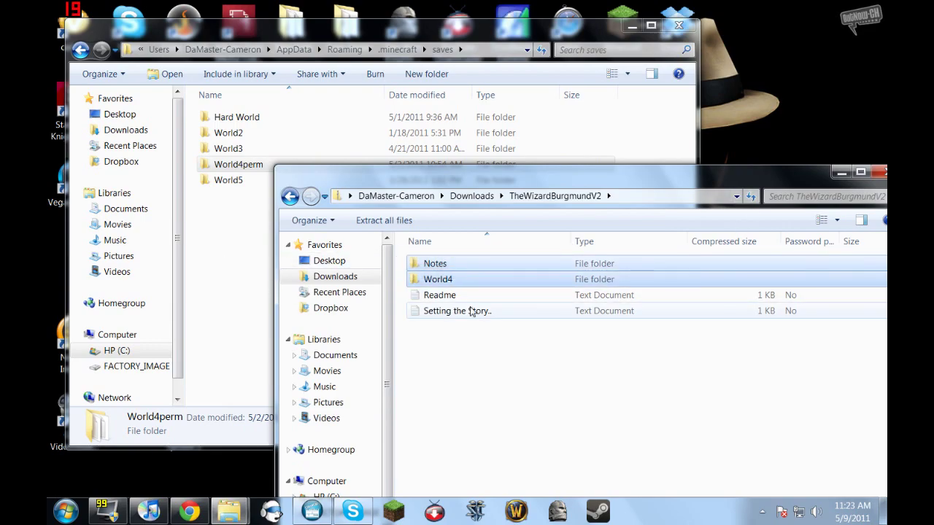
pyautogui.click(481, 287)
pyautogui.moveTo(567, 282); pyautogui.dragTo(240, 233)
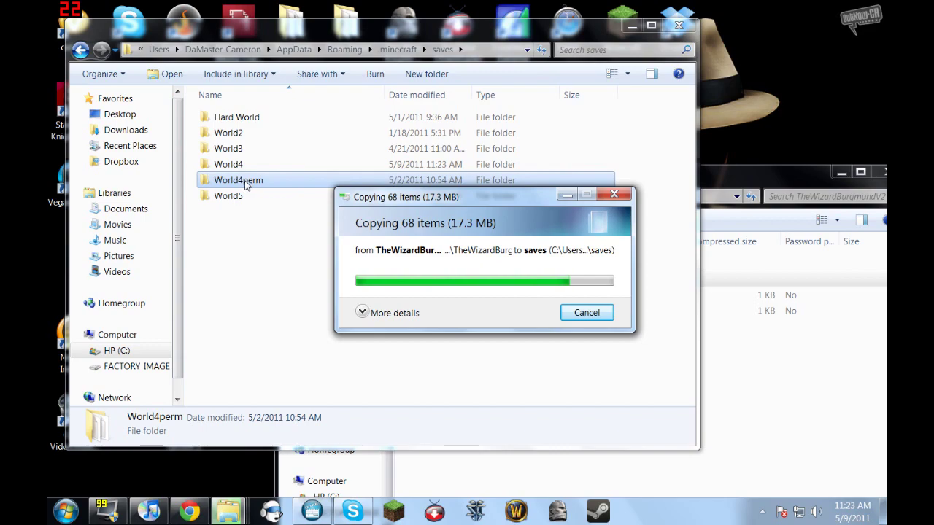
pyautogui.click(228, 164)
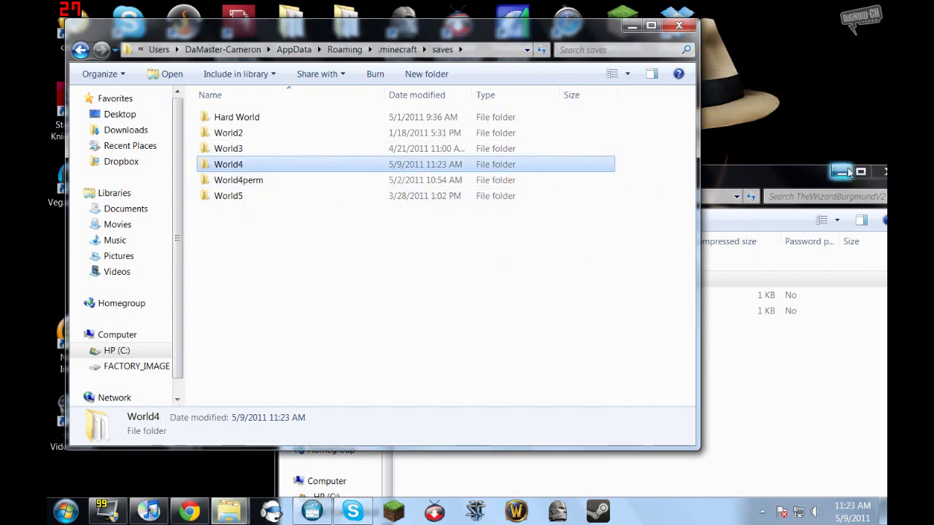
# Close the map's folder window and rename the copied world folder to World1
pyautogui.click(824, 173)
pyautogui.click(883, 173)
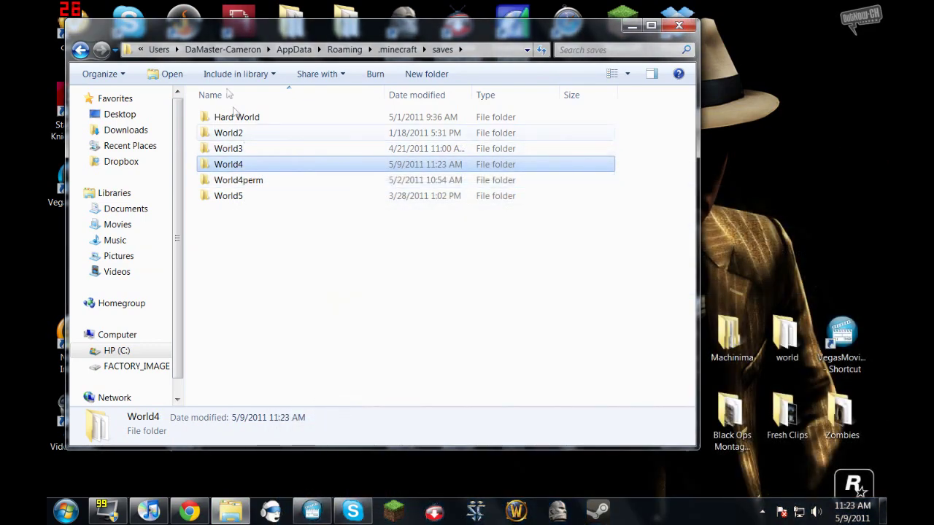
pyautogui.click(244, 166)
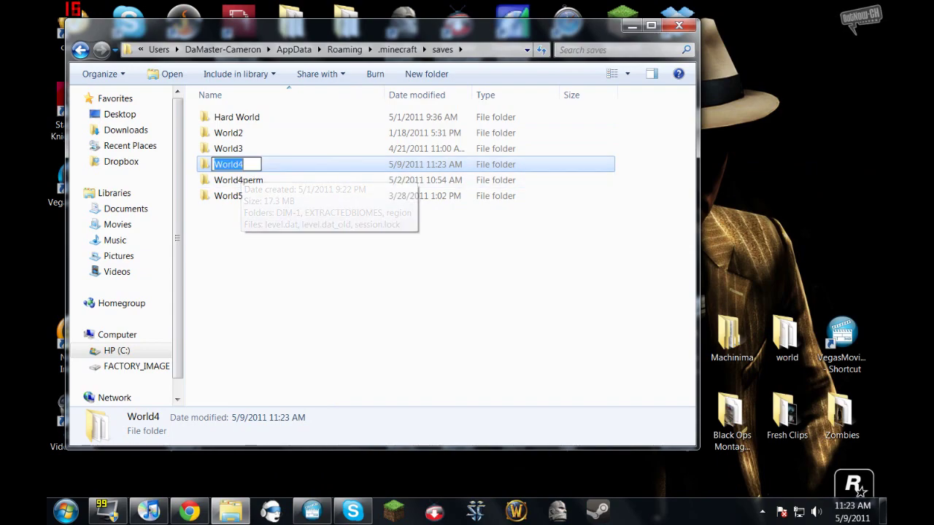
pyautogui.click(244, 165)
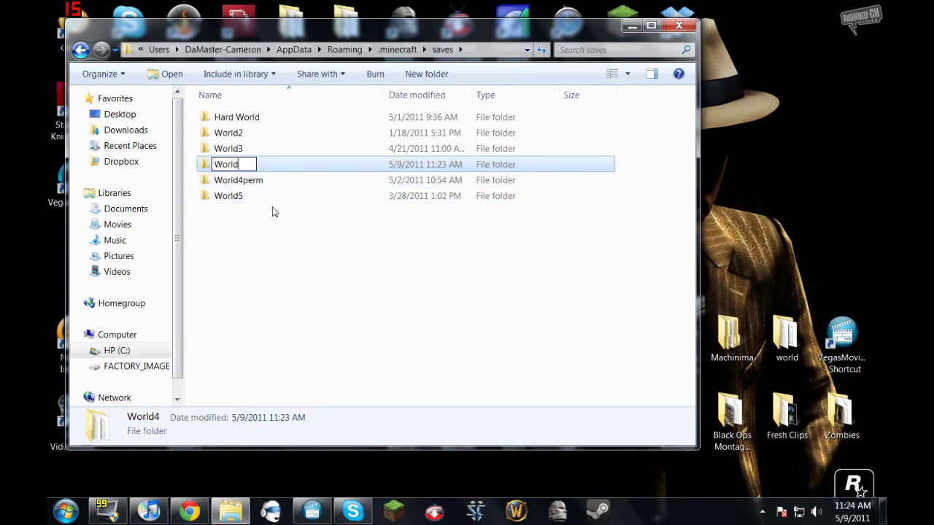
pyautogui.write('1')
pyautogui.press('Return')
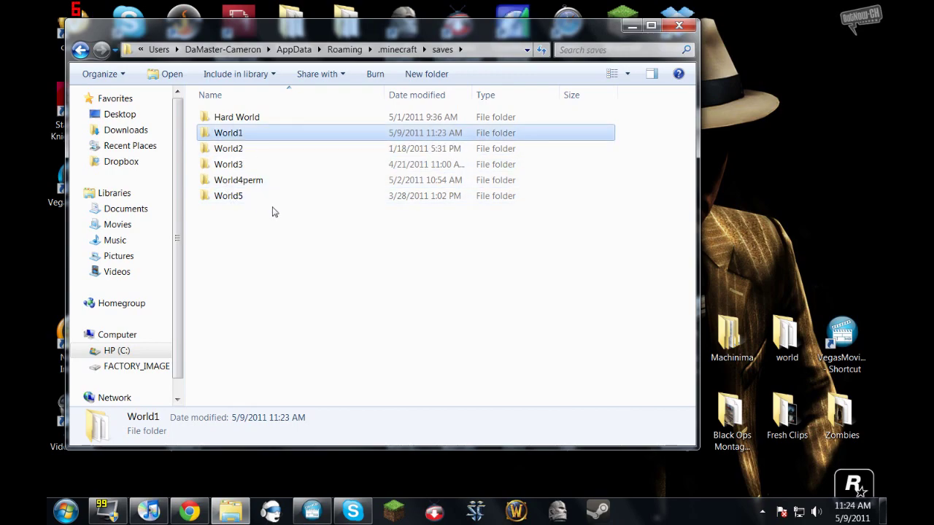
# Rename World4perm back to World4 by deleting the 'perm' suffix
pyautogui.click(261, 182)
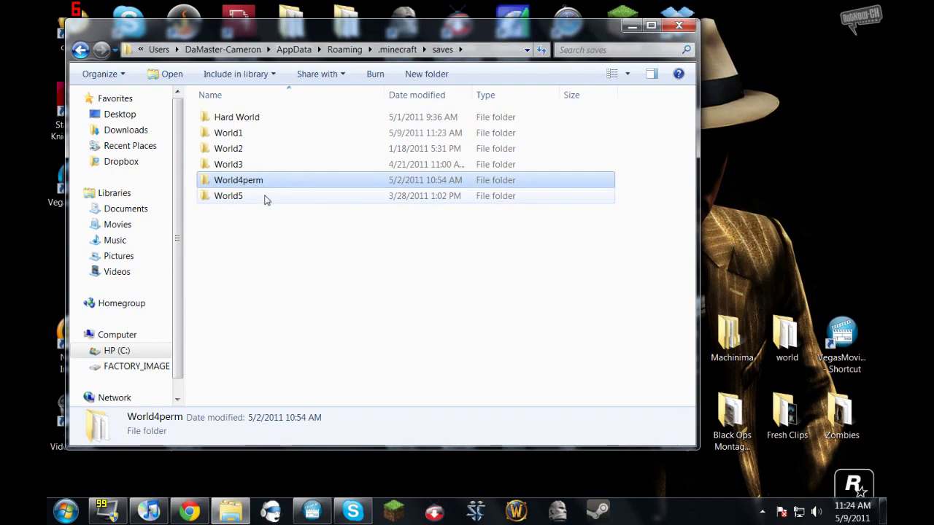
pyautogui.press('F2')
pyautogui.press('End')
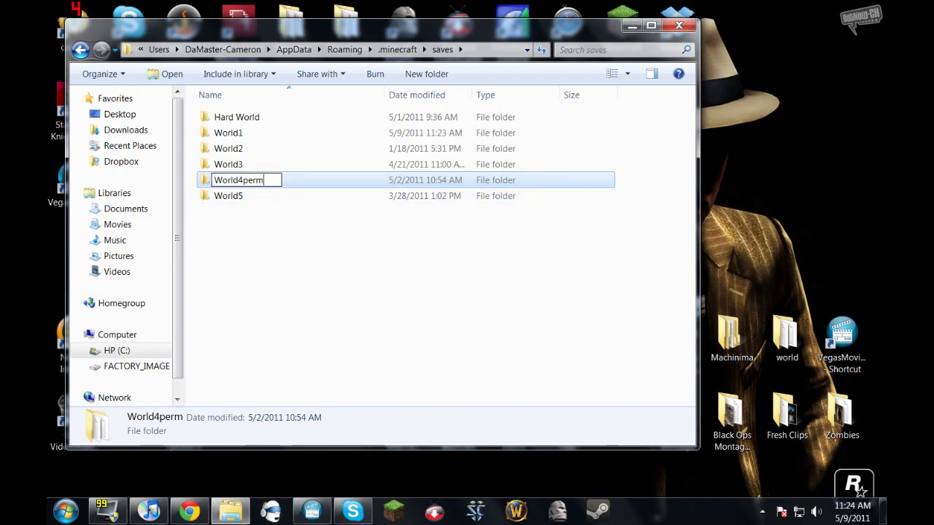
pyautogui.press('BackSpace')
pyautogui.press('BackSpace')
pyautogui.press('BackSpace')
pyautogui.press('Return')
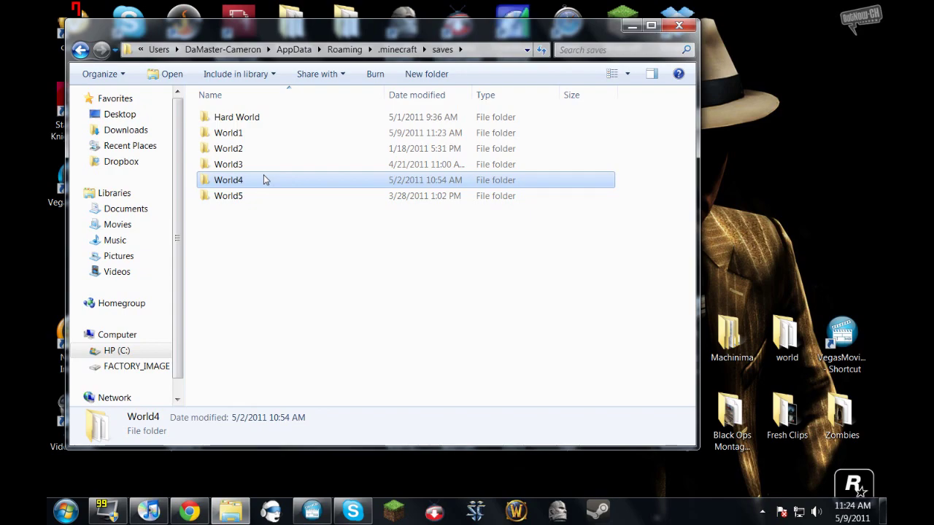
pyautogui.click(288, 258)
pyautogui.click(228, 133)
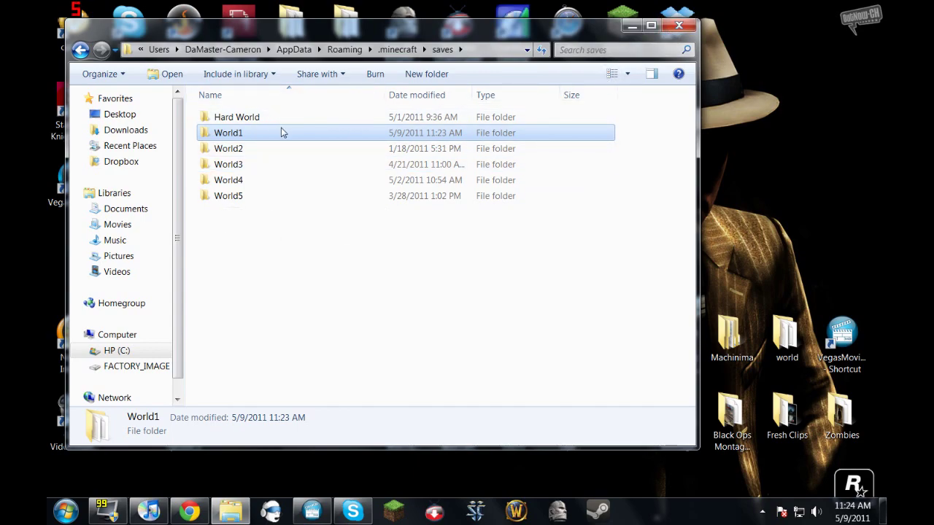
# Close Explorer, launch and log into Minecraft, then play the World4 singleplayer save
pyautogui.click(678, 29)
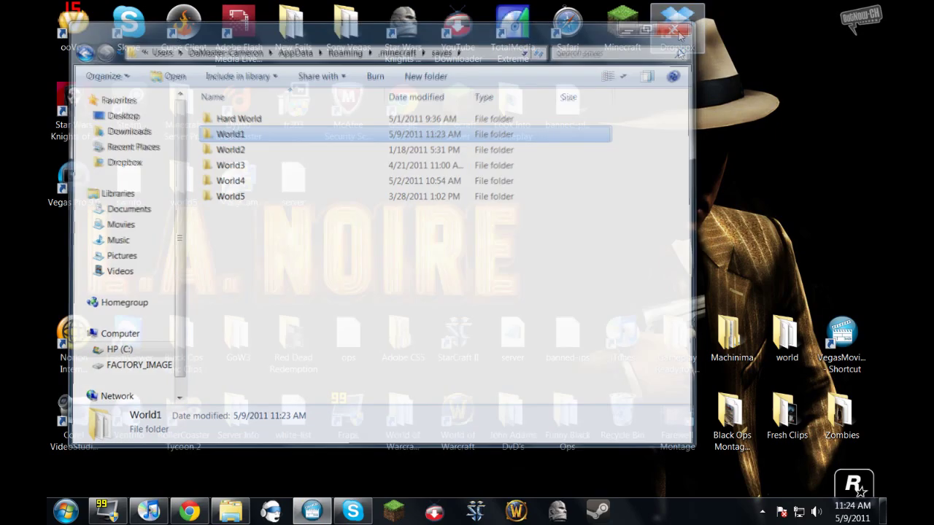
pyautogui.click(387, 518)
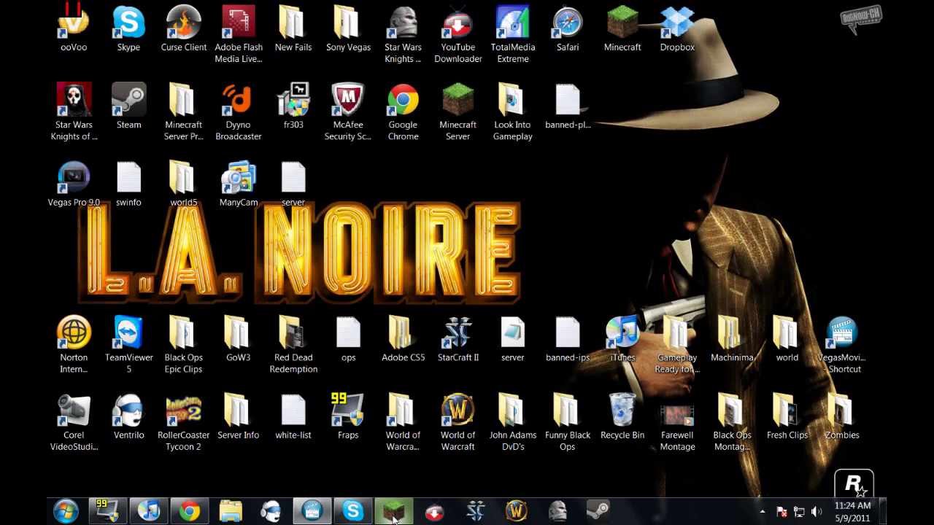
pyautogui.click(521, 291)
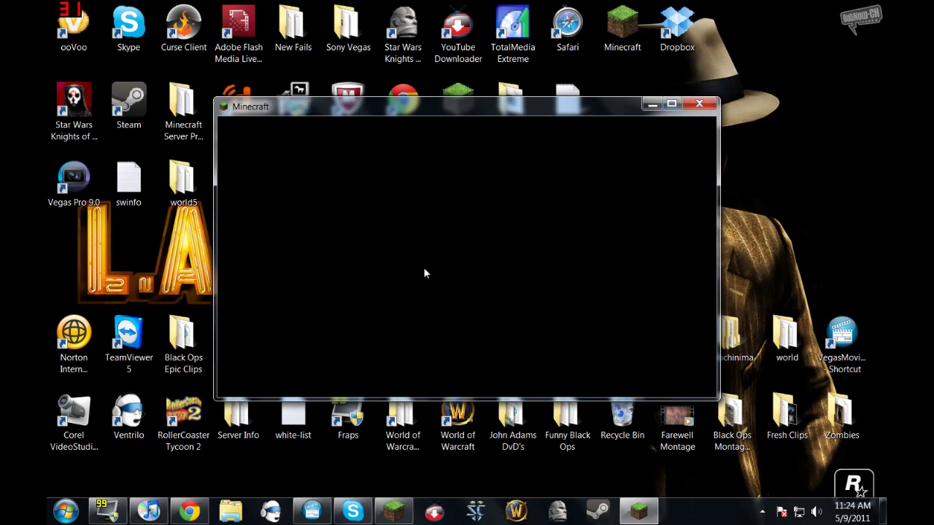
pyautogui.click(432, 249)
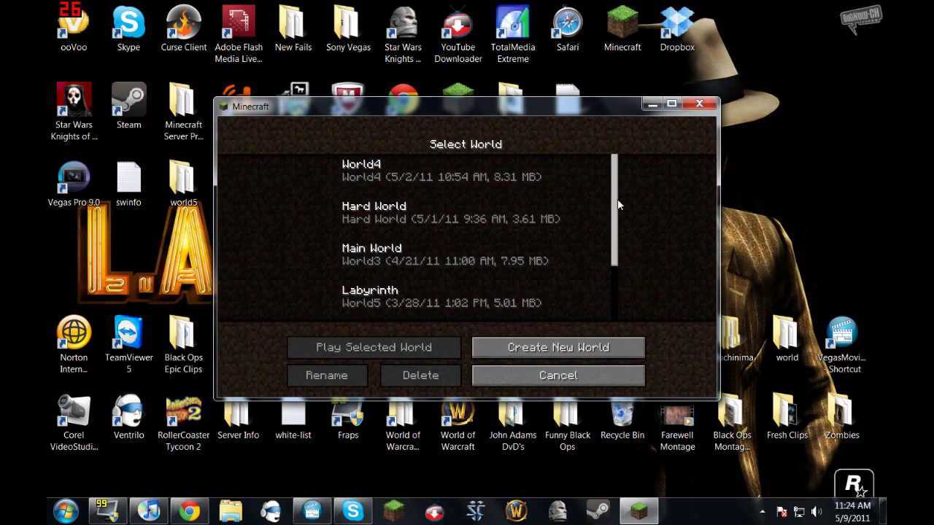
pyautogui.moveTo(615, 213); pyautogui.dragTo(616, 276)
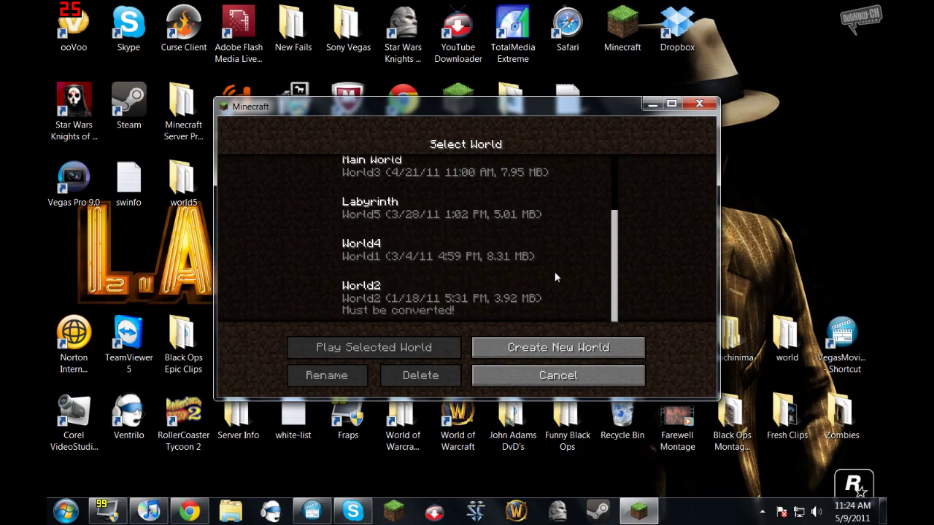
pyautogui.moveTo(615, 264); pyautogui.dragTo(613, 228)
pyautogui.click(429, 252)
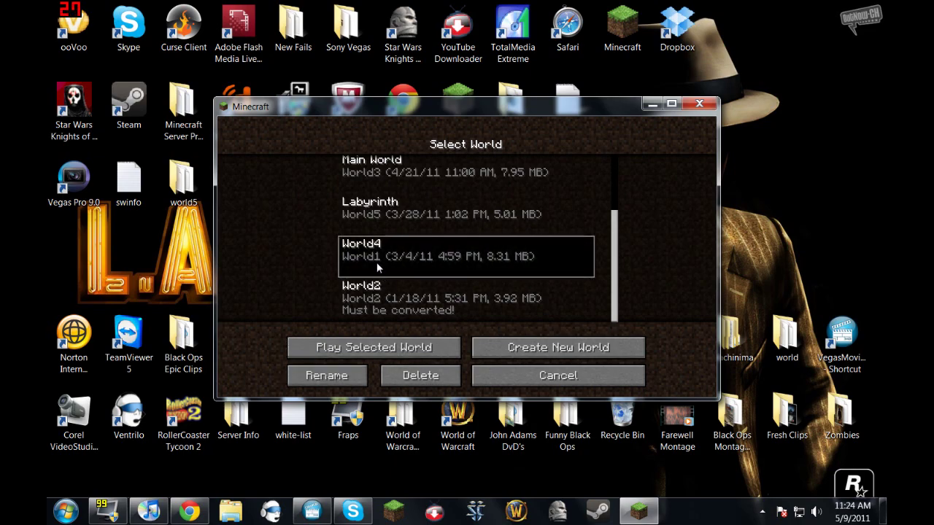
pyautogui.click(415, 345)
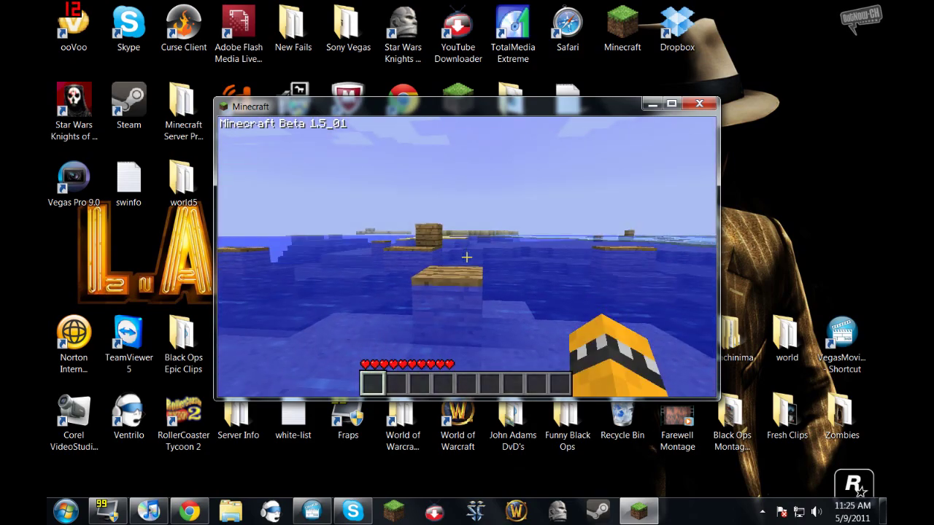
# Walk across the water and sandy beach up to the double chest
pyautogui.press('w')
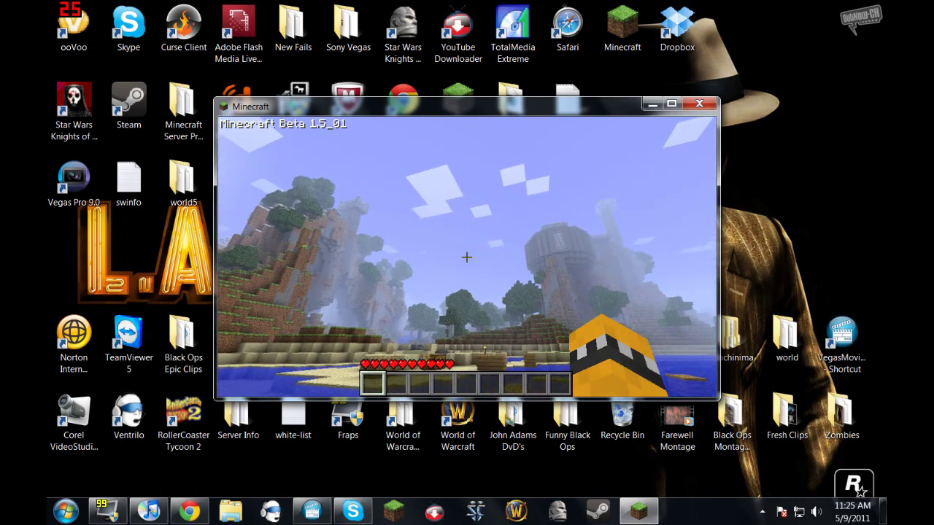
pyautogui.press('w')
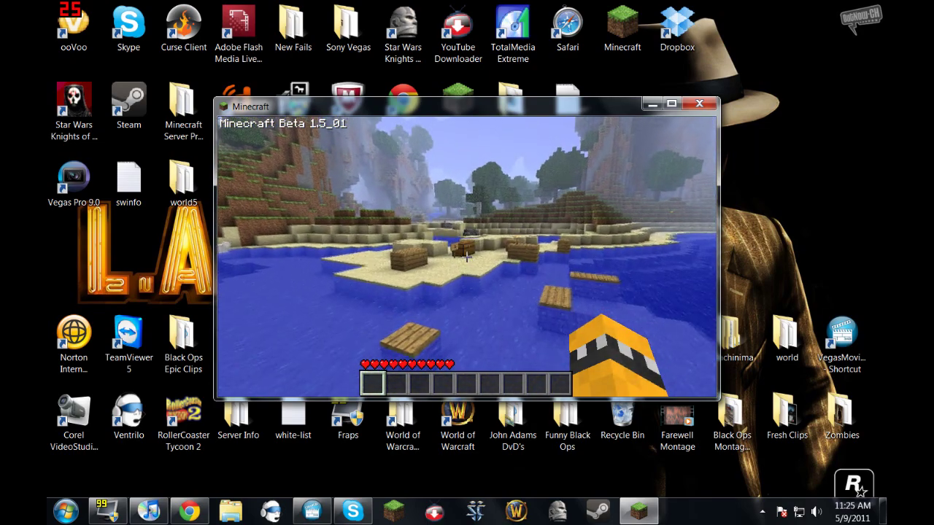
pyautogui.press('w')
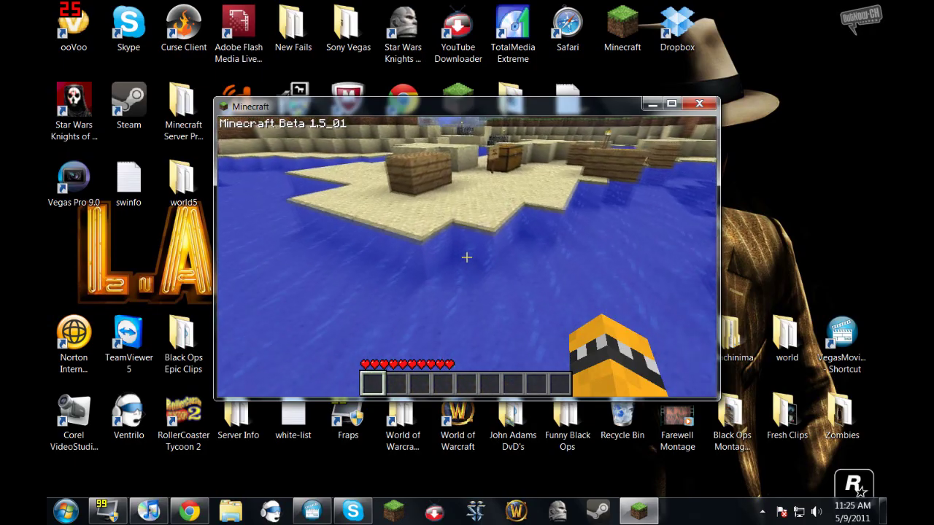
pyautogui.press('w')
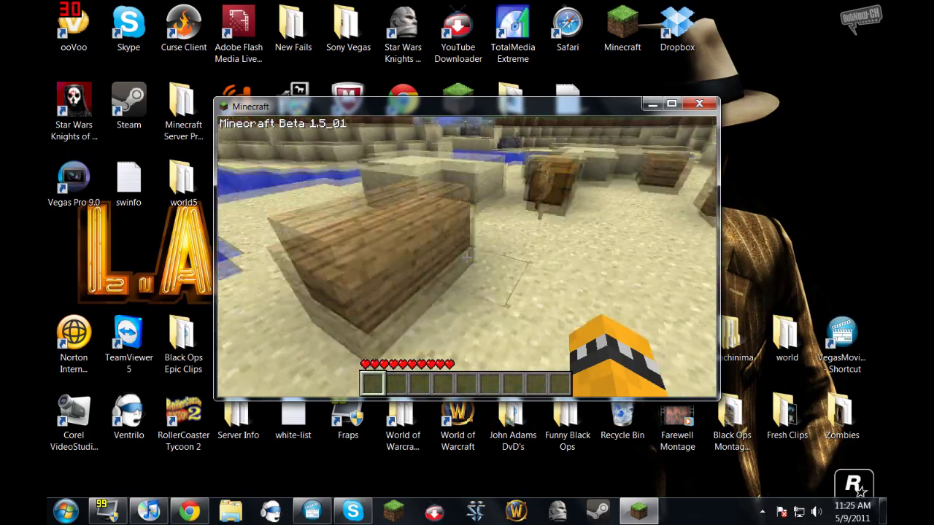
pyautogui.press('w')
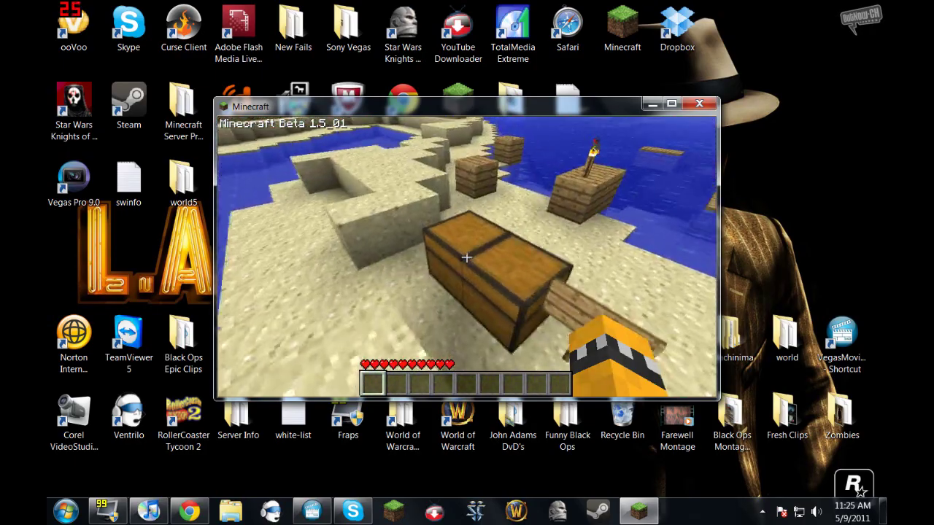
# Look inside the large chest, close it, and bring up the in-game menu
pyautogui.rightClick(467, 257)
pyautogui.press('Escape')
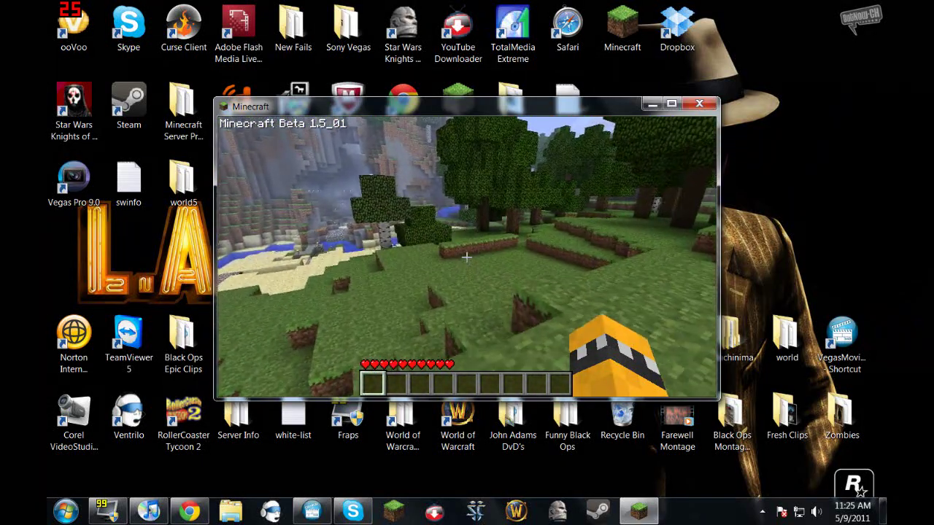
pyautogui.press('Escape')
# Save and quit the World1 map to the title screen, then close Minecraft to the desktop
pyautogui.click(503, 320)
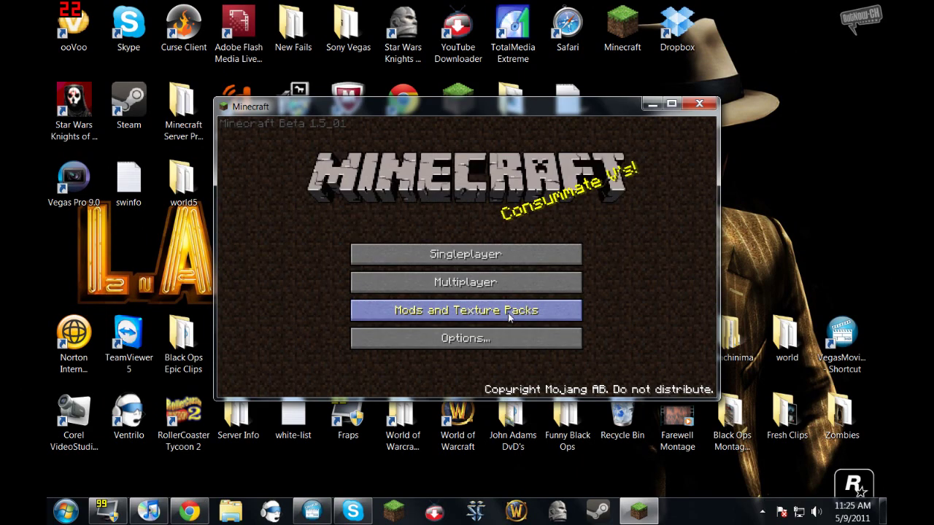
pyautogui.click(698, 104)
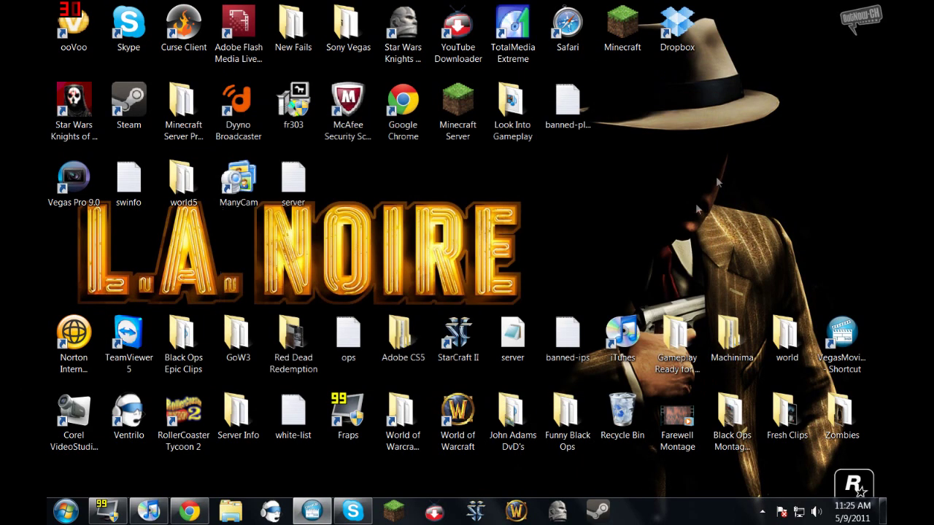